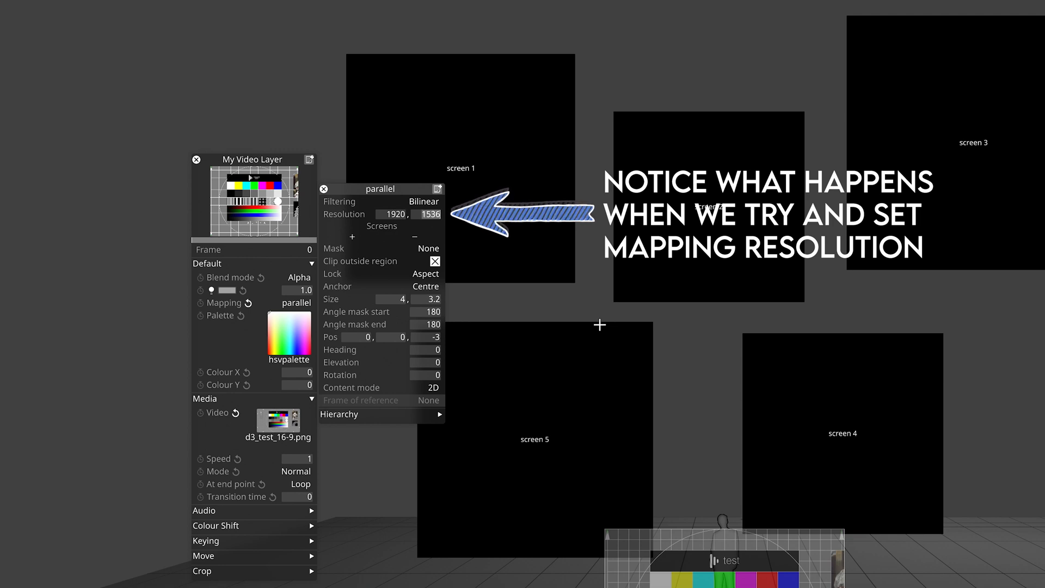
- Try entering a 1920 × 1080 resolution for the parallel mapping and switch its Lock option to Off
text(1080)
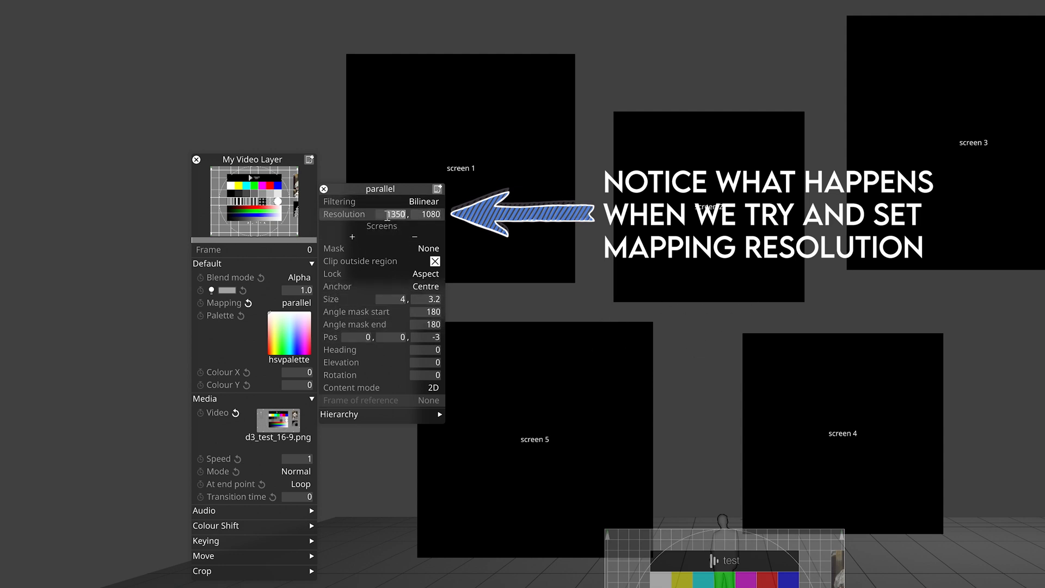
text(1920)
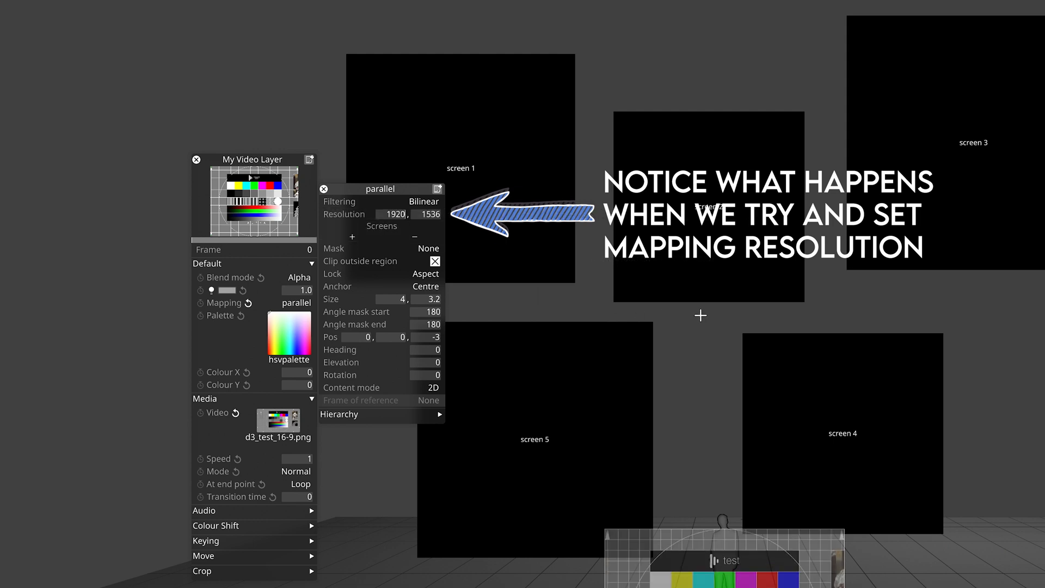
click(430, 274)
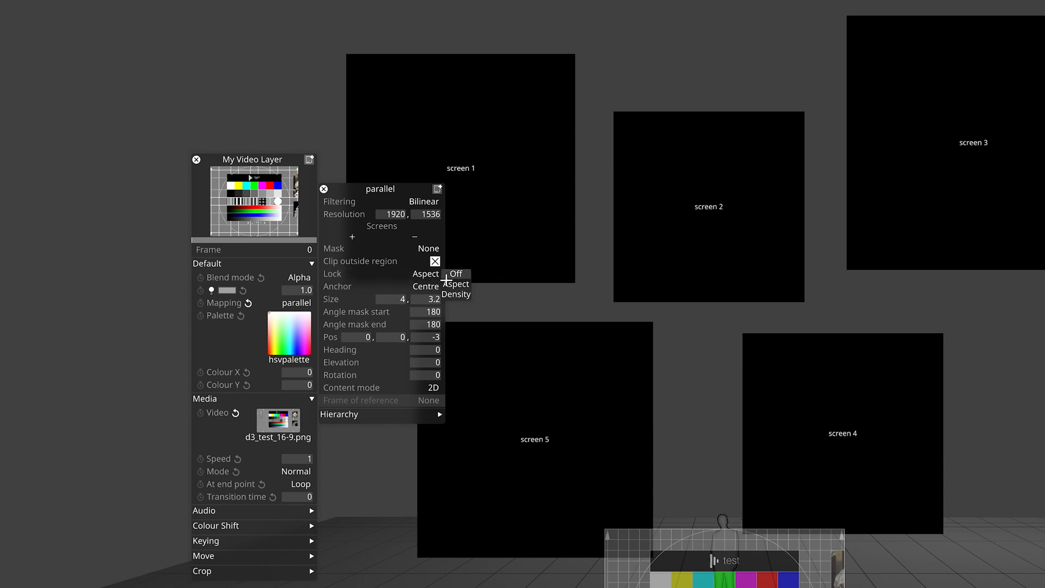
click(447, 274)
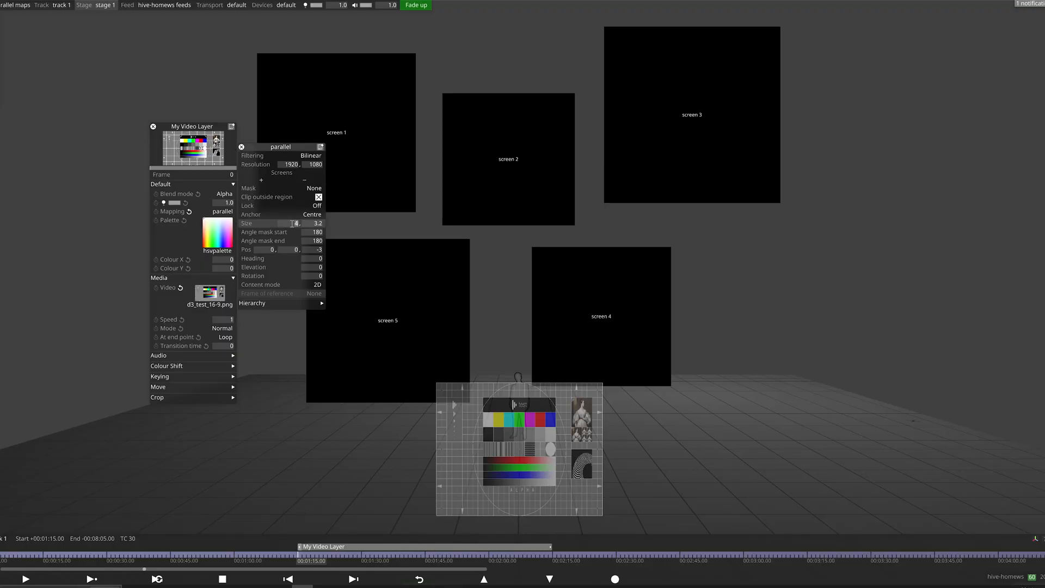
- Set the parallel mapping's size to 16 by 9 metres
key(Tab)
text(9)
key(Return)
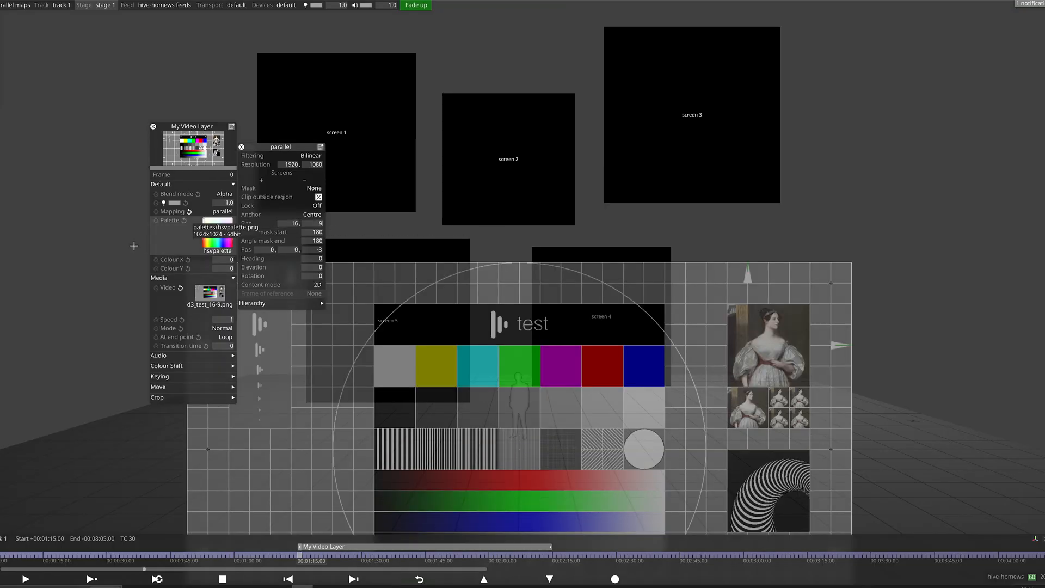
- Lock the parallel mapping to Aspect and set its width to 16 after trying other widths
scroll(826, 291, down, 5)
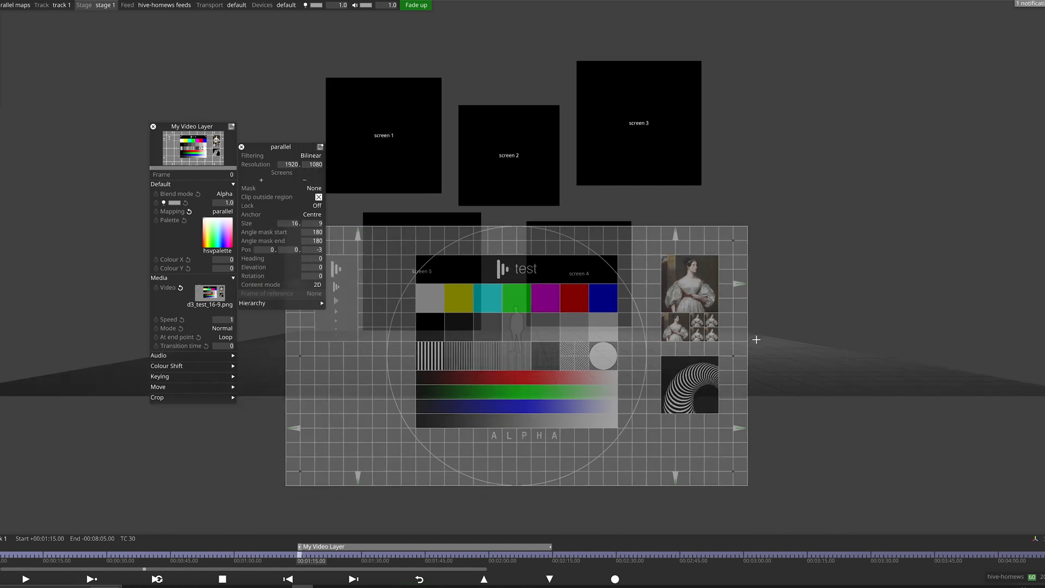
middle_drag(746, 302, 770, 305)
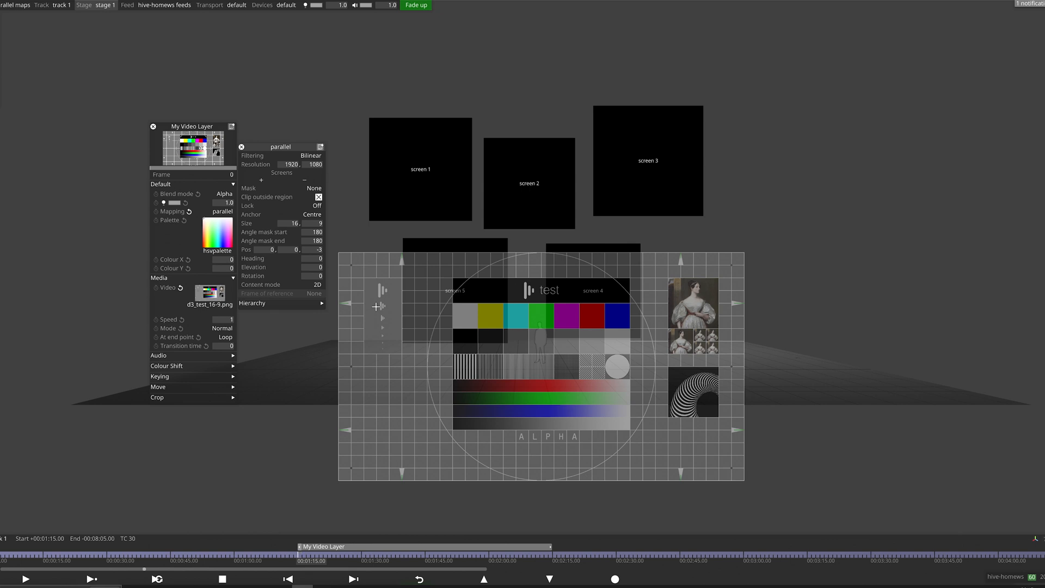
click(311, 205)
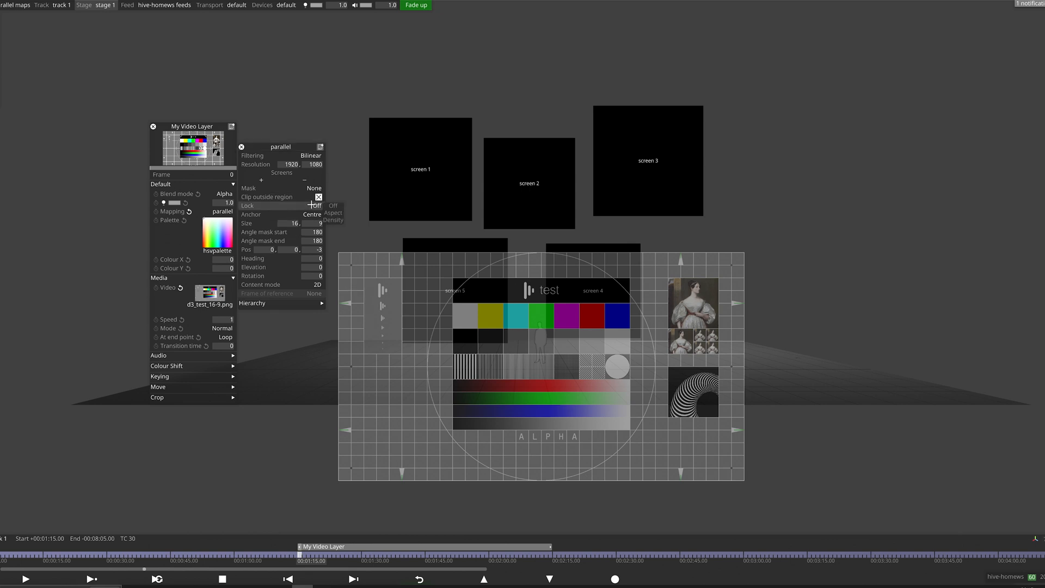
text(14.9)
key(Return)
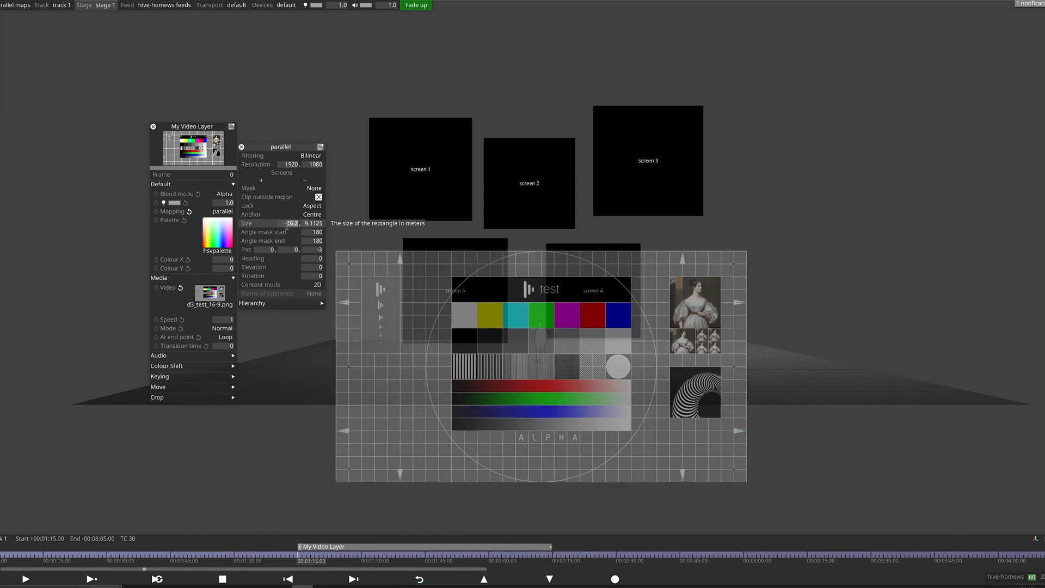
text(16)
key(Return)
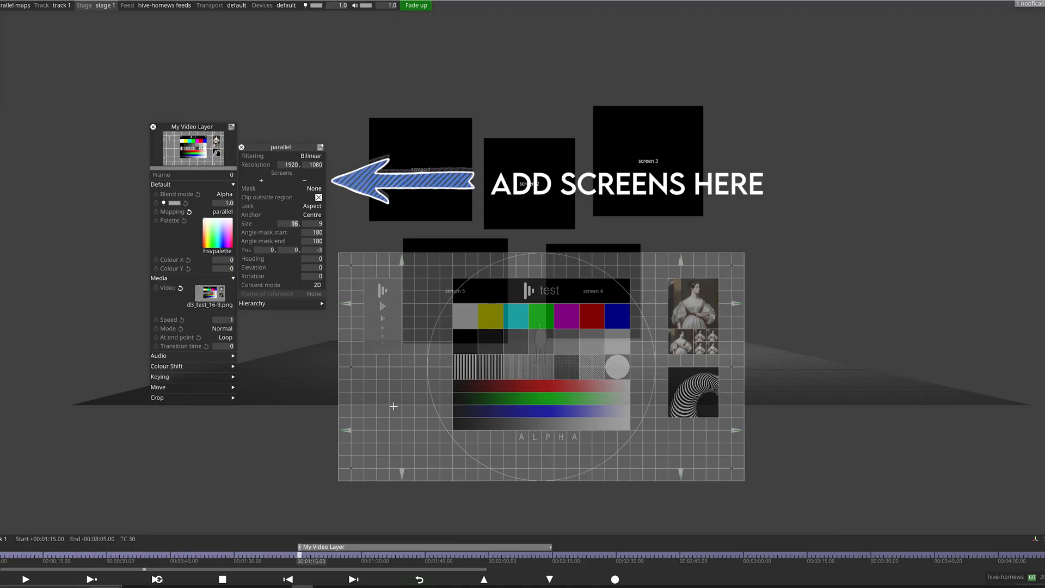
- Add screens 1 to 5 to the parallel mapping
click(261, 179)
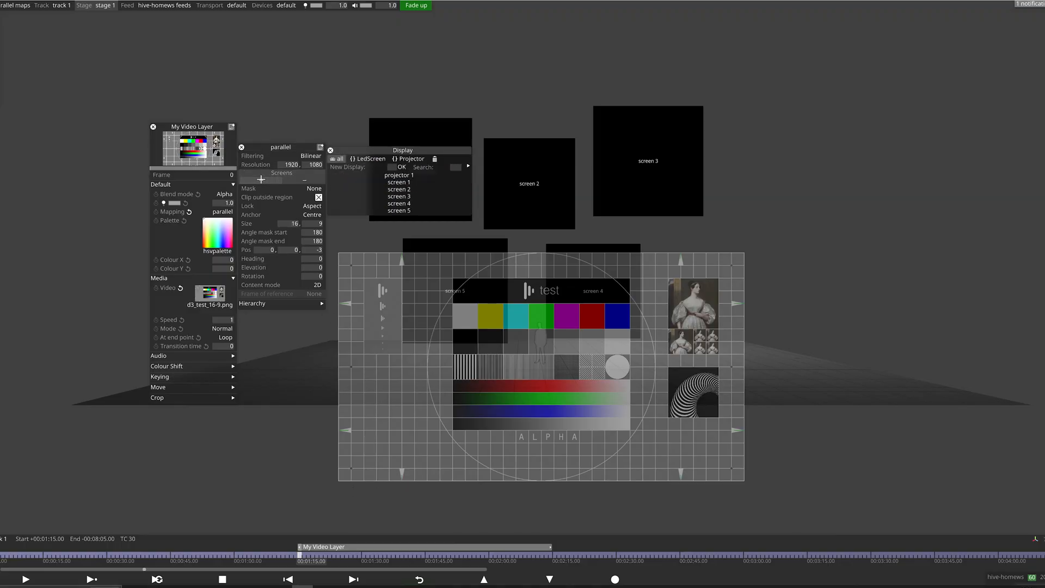
click(395, 190)
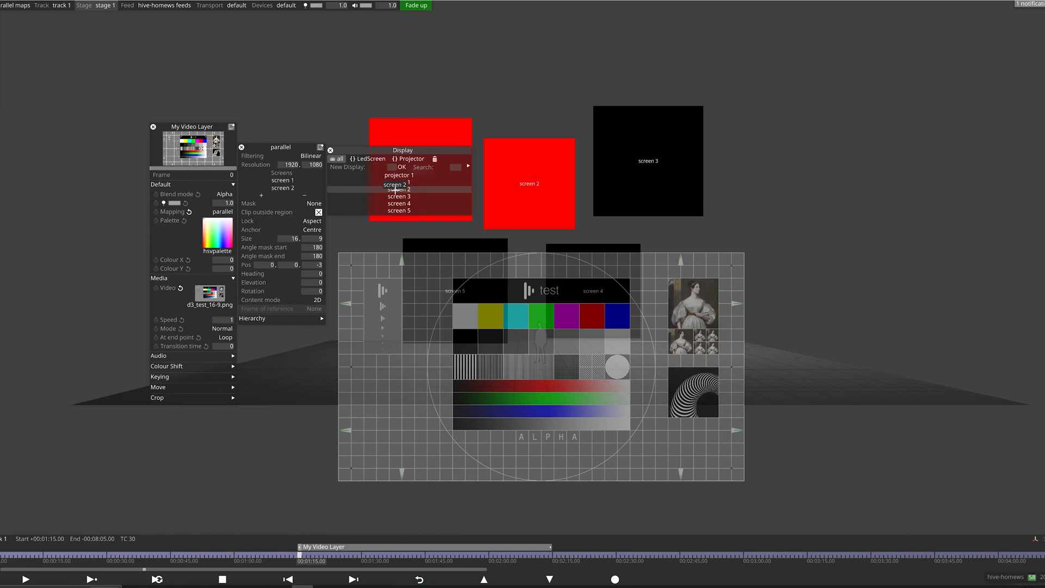
click(395, 195)
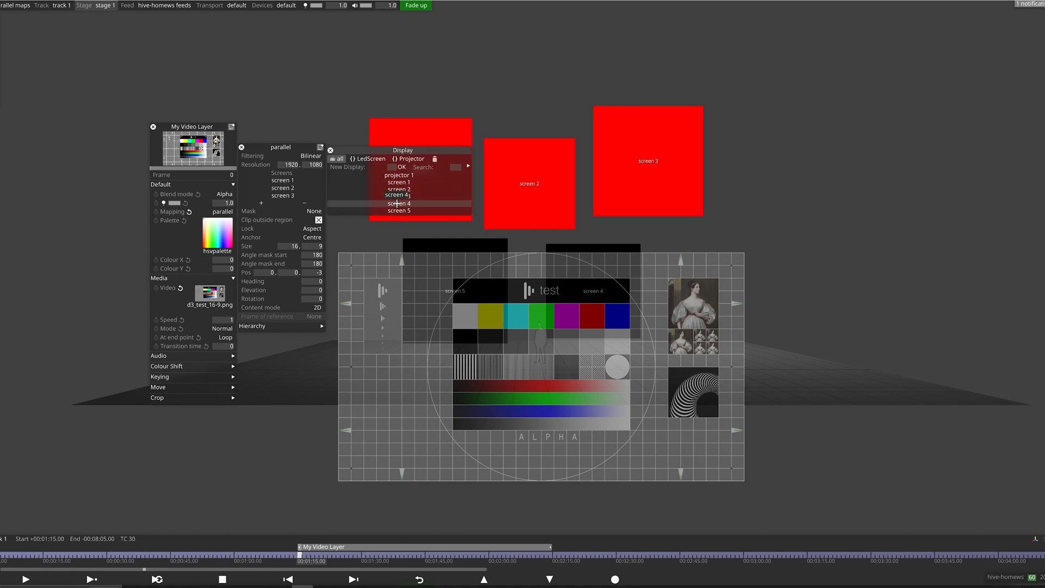
click(397, 204)
click(400, 211)
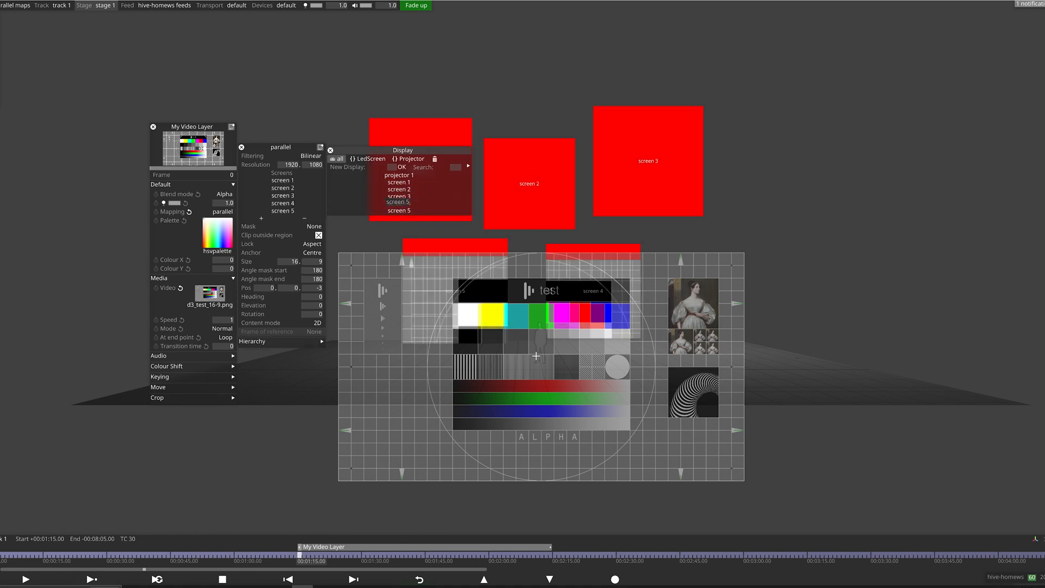
- Position the parallel mapping in front of the screens at about X -0.4 and Y 5.6
mouse_move(590, 292)
mouse_down()
mouse_move(485, 273)
mouse_move(596, 287)
mouse_up()
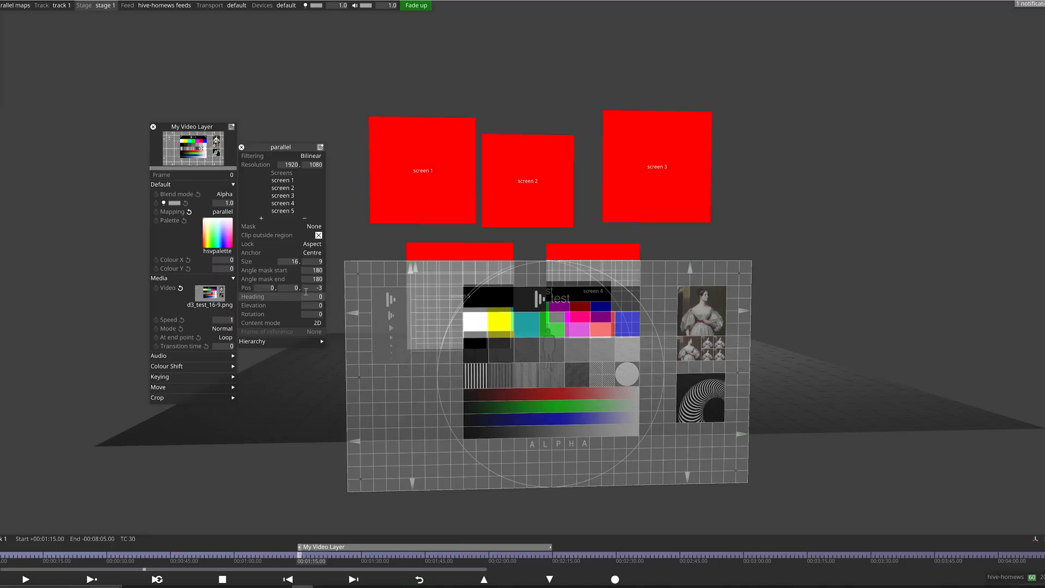
scroll(295, 290, up, 15)
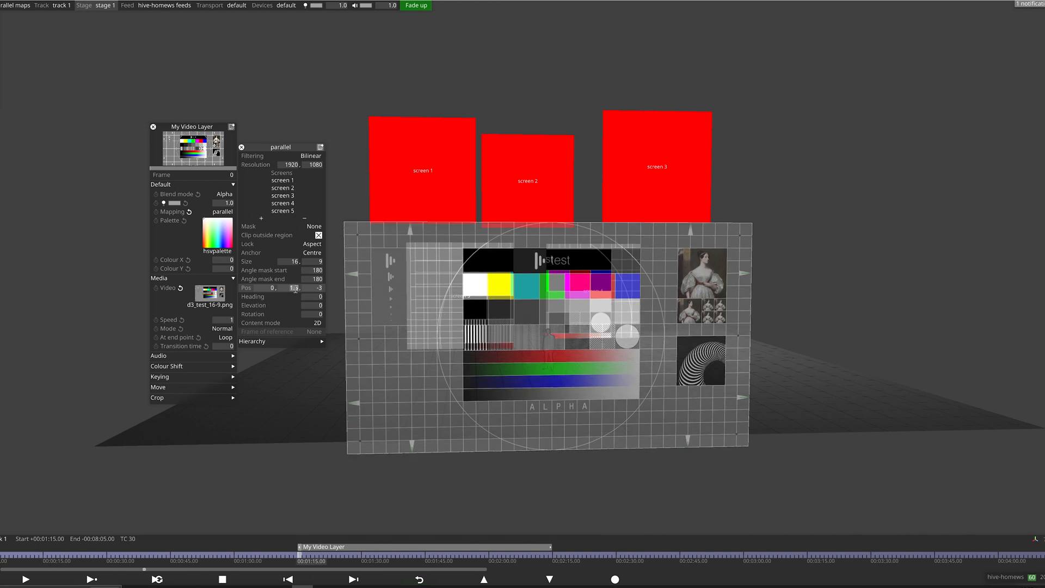
scroll(296, 291, up, 20)
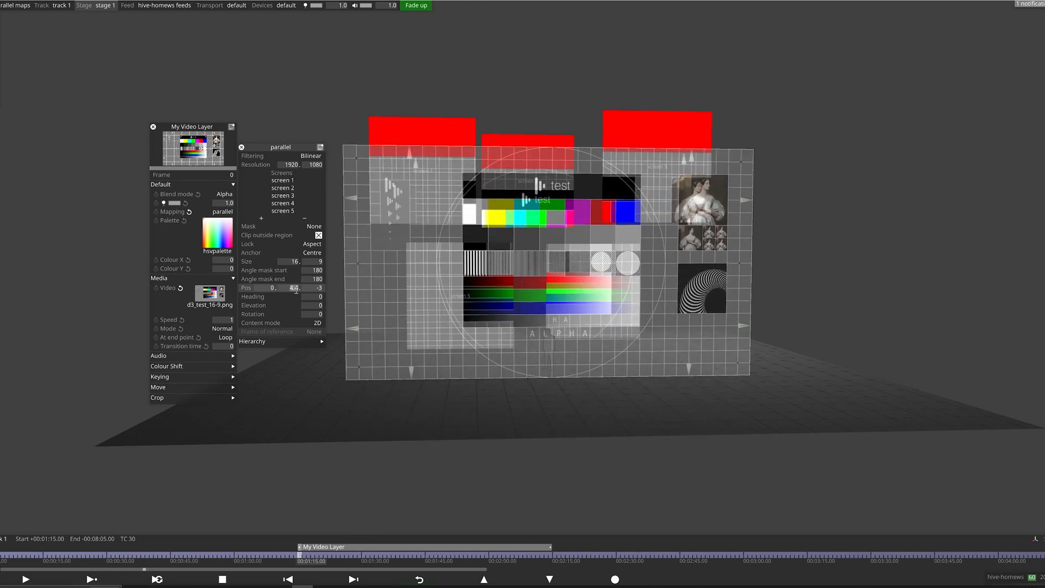
scroll(296, 290, up, 12)
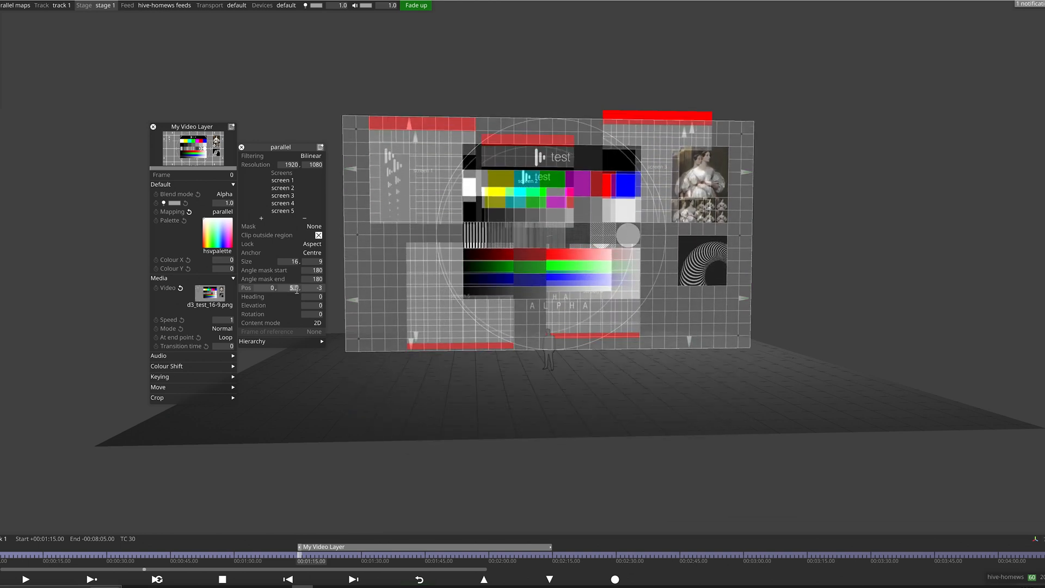
scroll(270, 291, down, 5)
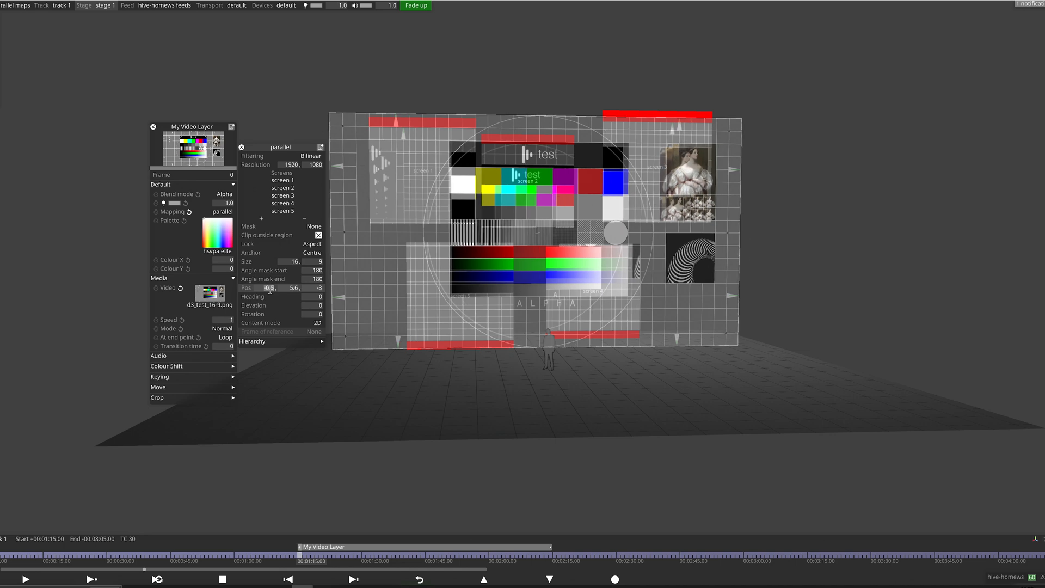
scroll(270, 290, up, 1)
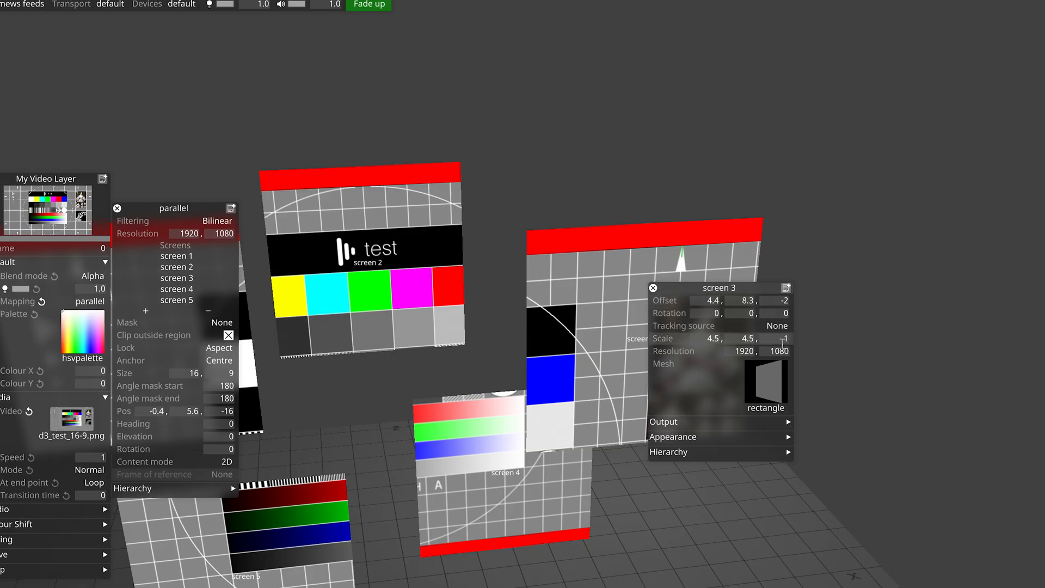
- Enlarge the parallel mapping proportionally until it covers all five screens
scroll(782, 342, up, 2)
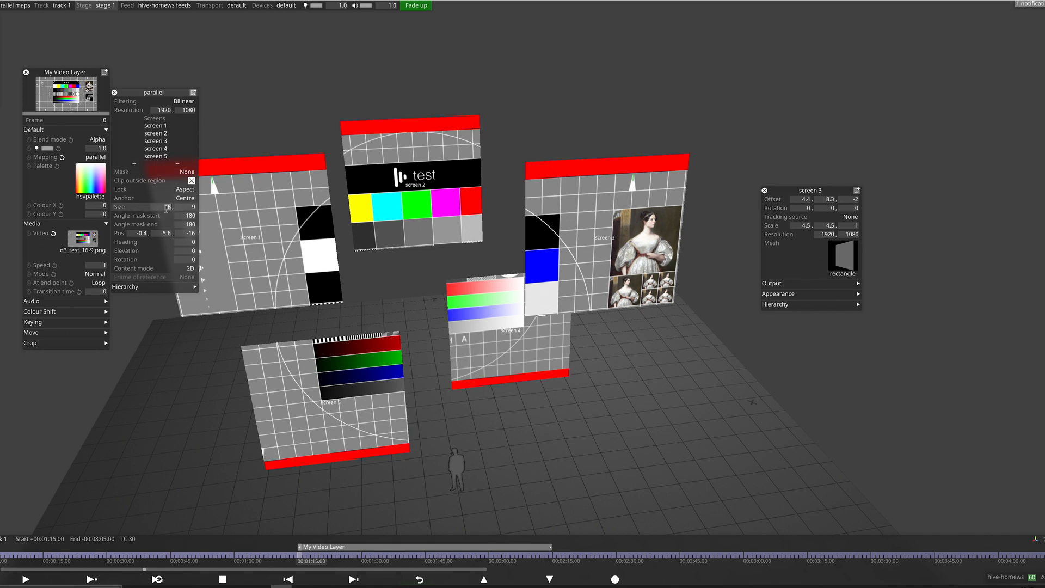
drag(167, 207, 166, 212)
middle_drag(428, 222, 615, 333)
mouse_move(614, 333)
mouse_down()
mouse_move(557, 308)
mouse_move(630, 310)
mouse_move(697, 292)
mouse_move(637, 320)
mouse_move(474, 322)
mouse_move(643, 305)
mouse_move(626, 318)
mouse_up()
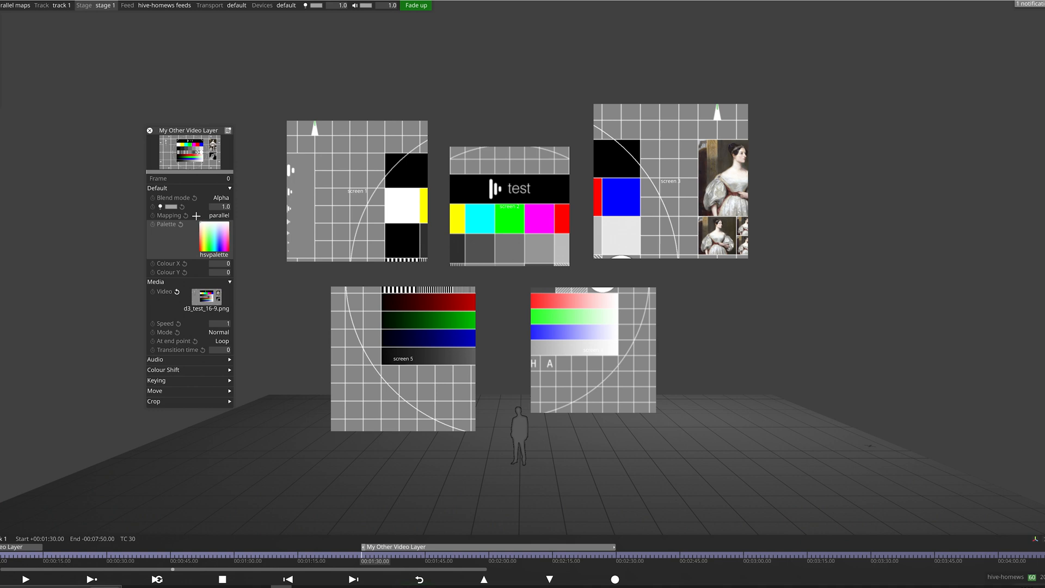
- Create a Perspective mapping named perspective for My Other Video Layer
click(219, 215)
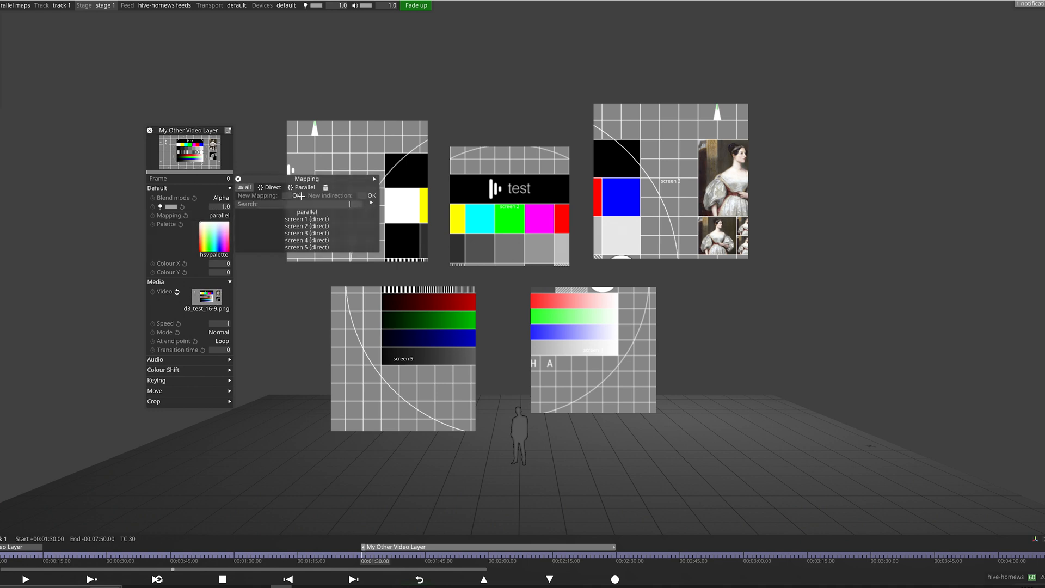
click(286, 195)
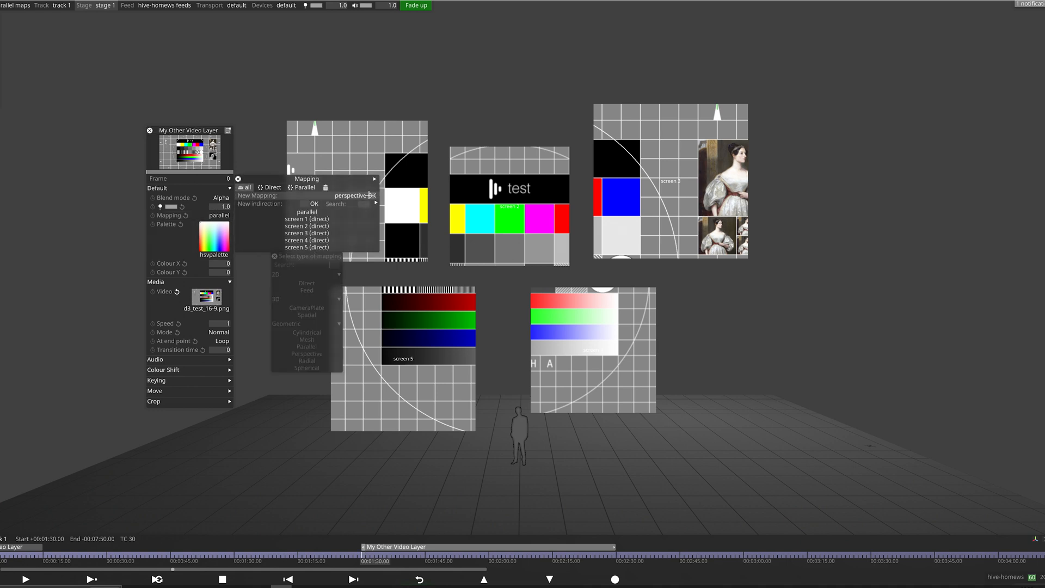
click(312, 354)
- Add screens 1 to 5 to the perspective mapping and close the display list
drag(554, 453, 687, 417)
right_drag(687, 417, 841, 333)
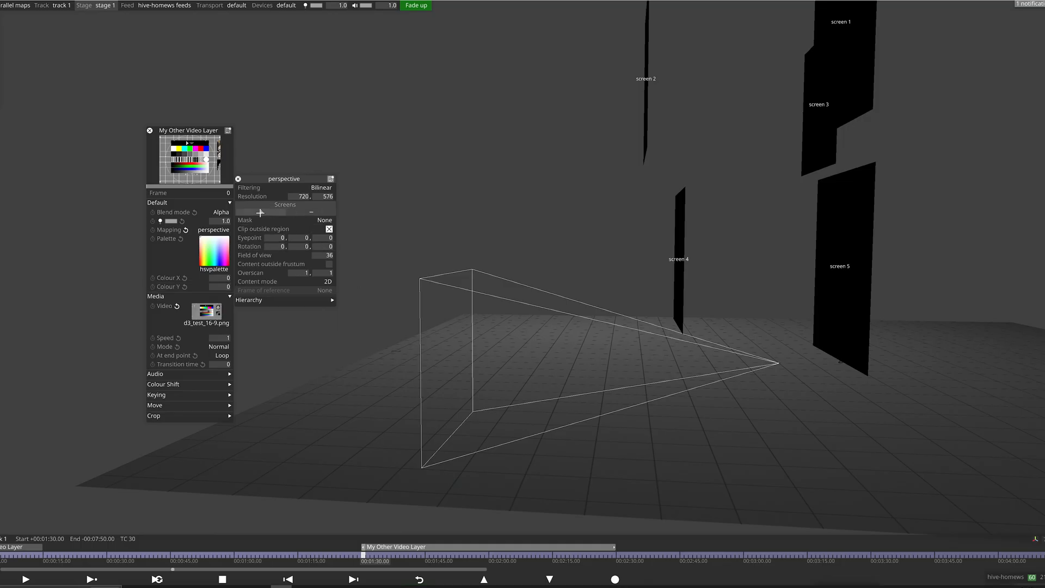
click(260, 212)
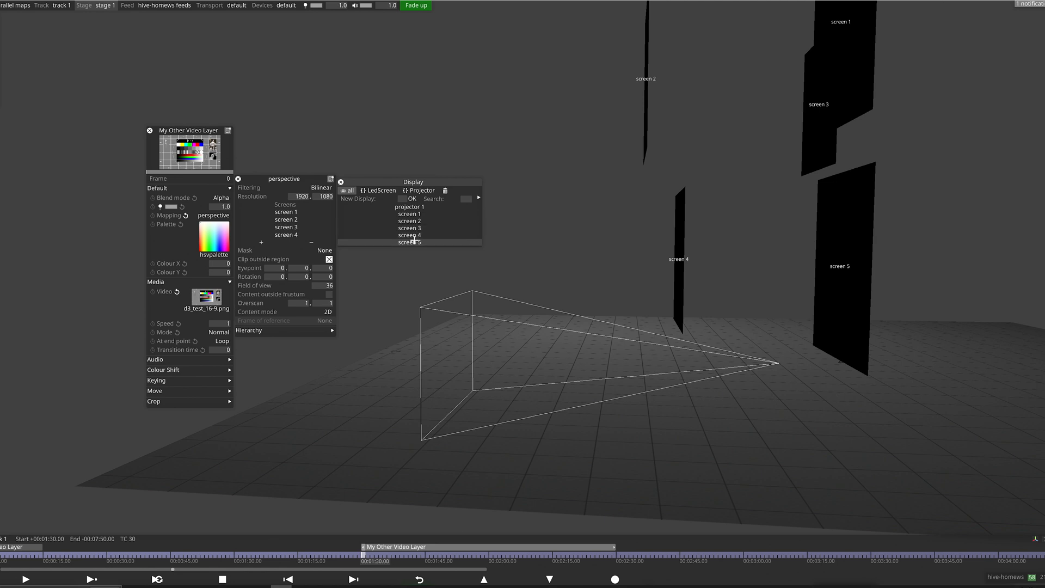
click(342, 182)
- Move the perspective mapping's eyepoint away from the screens to Z -13
drag(689, 270, 556, 316)
click(329, 276)
scroll(330, 273, down, 13)
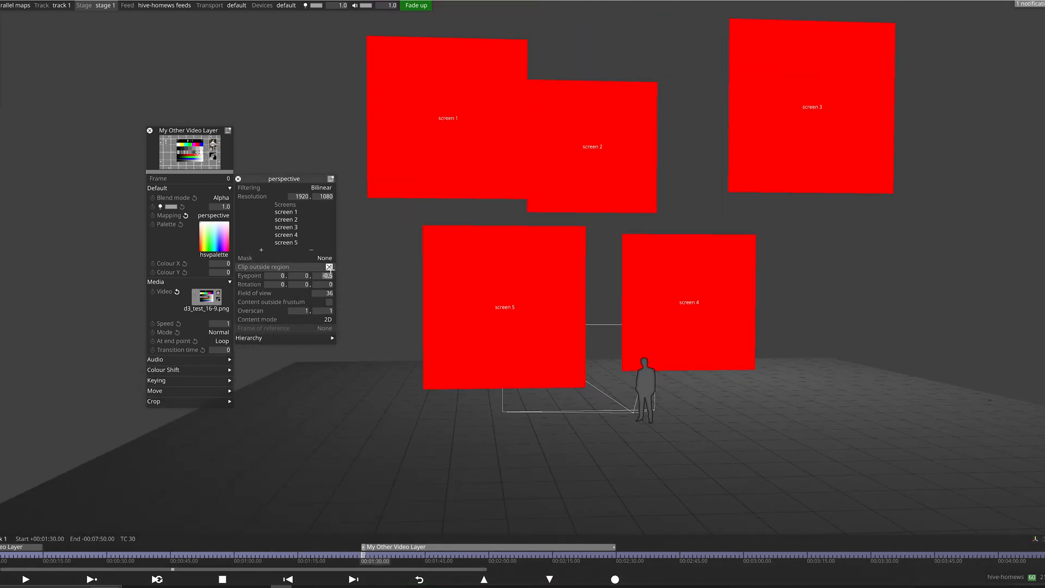
drag(627, 333, 587, 313)
scroll(587, 313, down, 5)
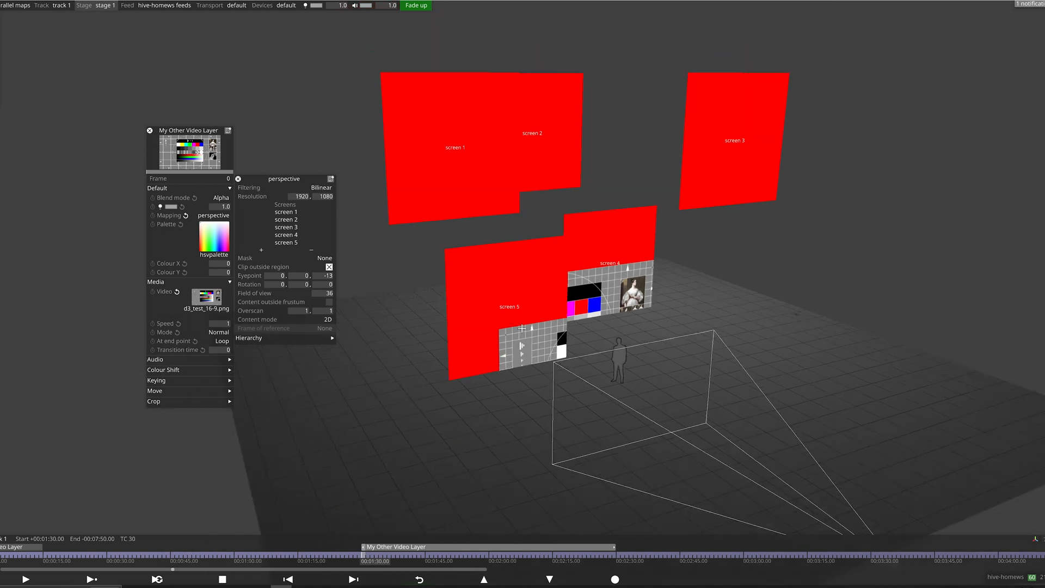
- Raise the perspective eyepoint to Y 5.7 and move it back to Z -28.8 so the projection covers the screens
drag(304, 276, 371, 303)
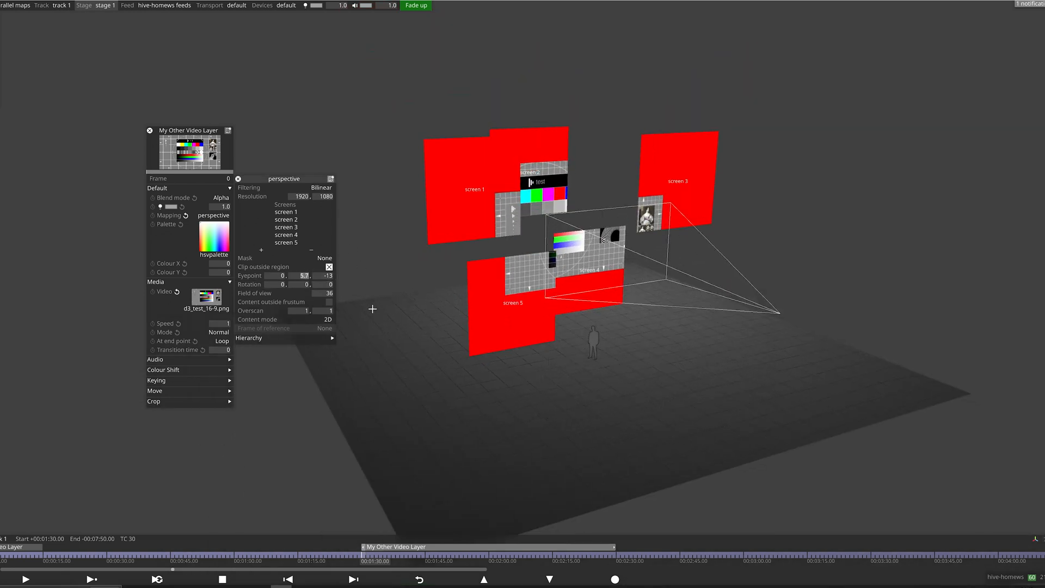
scroll(330, 276, down, 1)
scroll(331, 276, down, 5)
scroll(319, 276, down, 7)
drag(566, 261, 463, 266)
scroll(321, 279, down, 1)
scroll(321, 278, down, 1)
- Set the perspective mapping's field of view to 37
drag(544, 305, 477, 391)
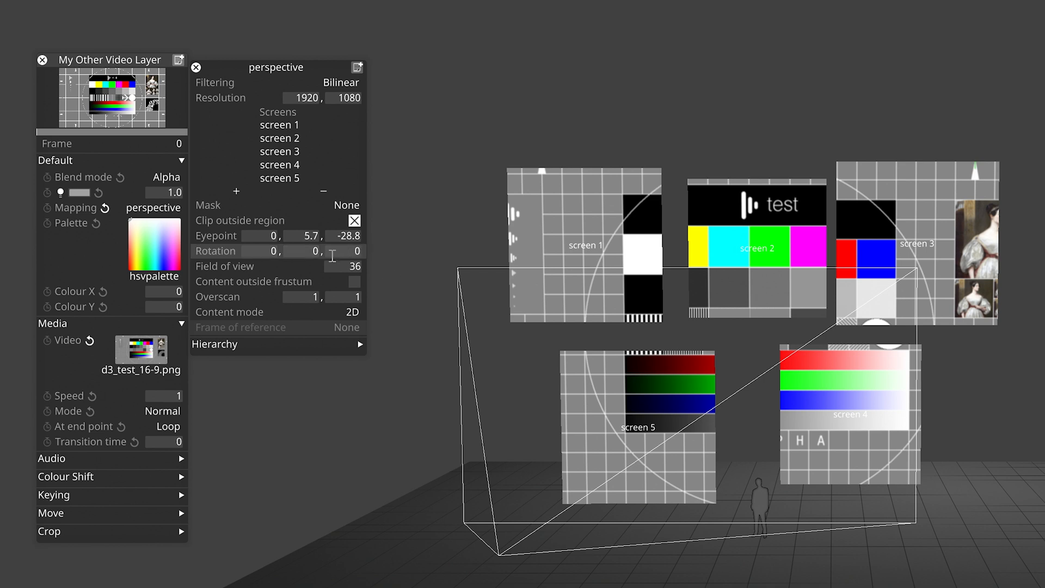
drag(347, 267, 349, 265)
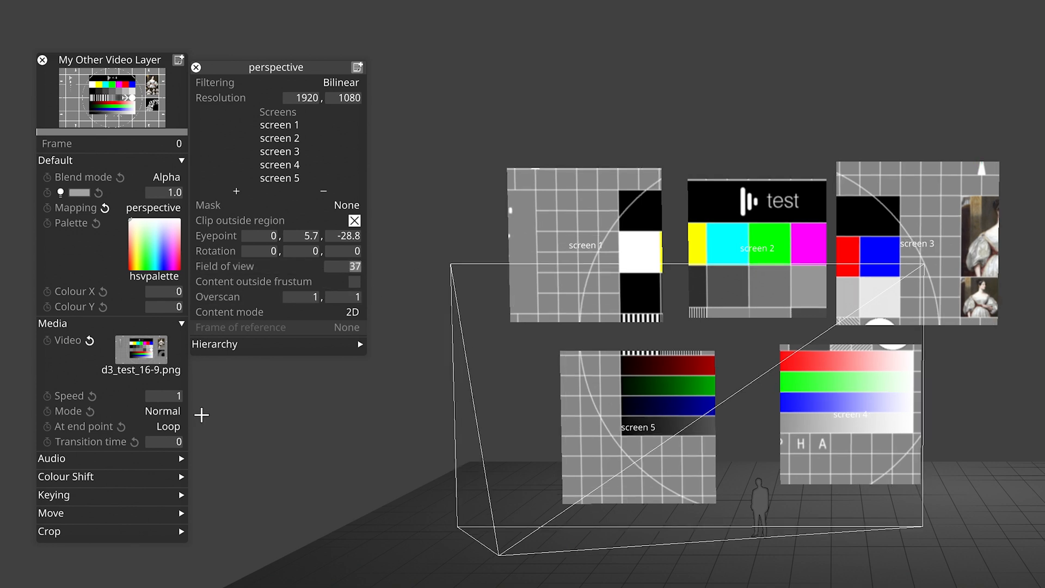